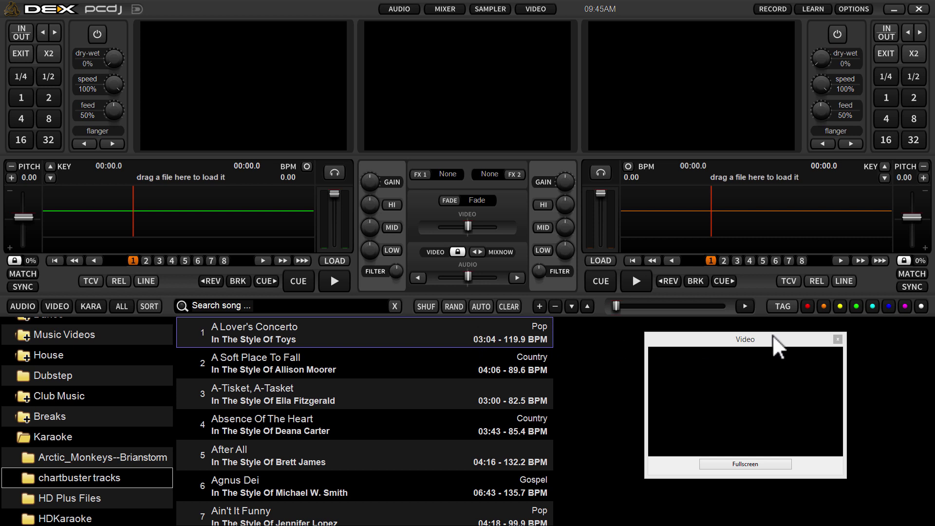
Drag the Video preview window up over the decks and scroll the folder browser
{"action": "left_click_drag", "start_coordinate": [773, 335], "coordinate": [650, 88]}
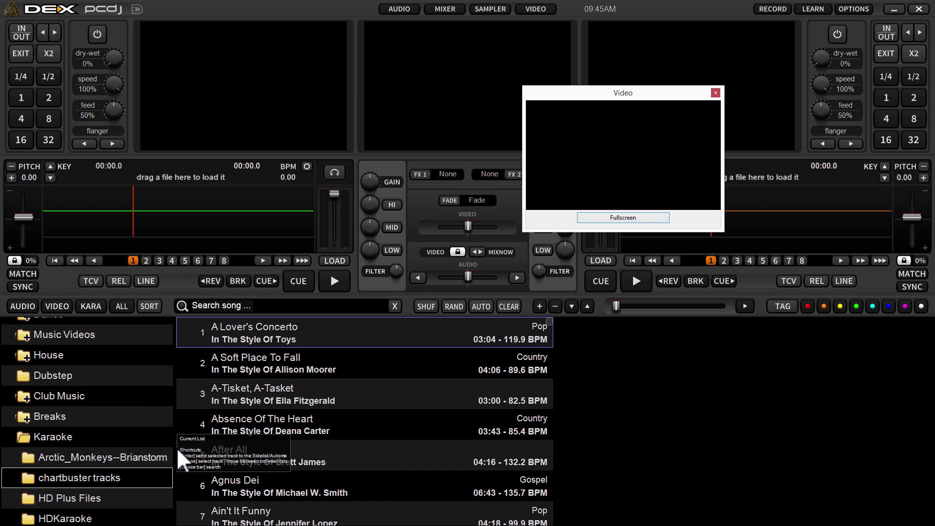
{"action": "mouse_move", "coordinate": [168, 461]}
{"action": "left_mouse_down"}
{"action": "mouse_move", "coordinate": [167, 446]}
{"action": "mouse_move", "coordinate": [166, 456]}
{"action": "left_mouse_up"}
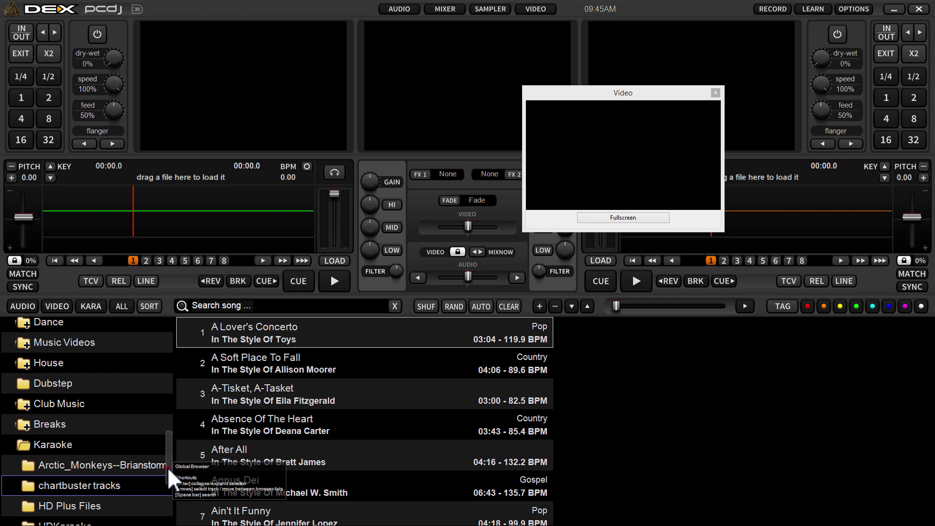
{"action": "left_click_drag", "start_coordinate": [168, 467], "coordinate": [273, 367]}
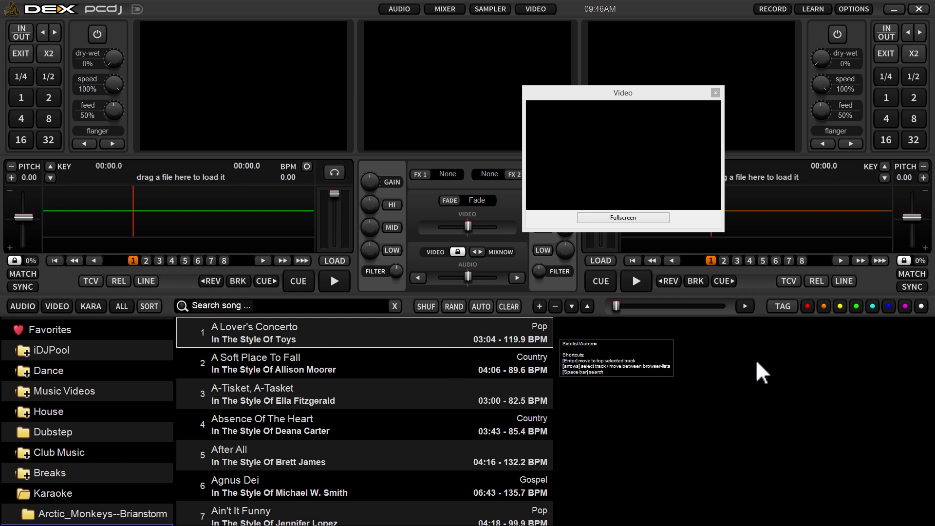
Queue A Lover's Concerto and A-Tisket, A-Tasket for karaoke, each tagged with its singer's name
{"action": "double_click", "coordinate": [359, 324]}
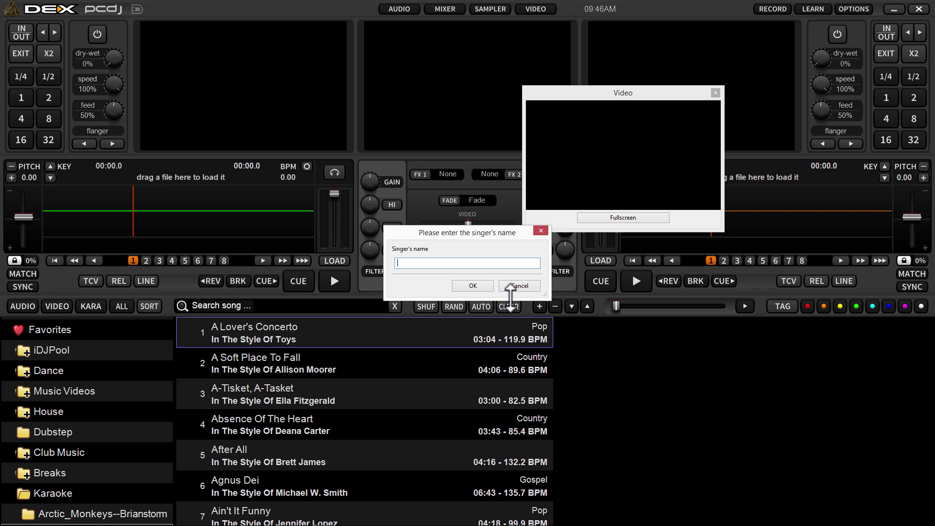
{"action": "type", "text": "Ryan"}
{"action": "key", "text": "Return"}
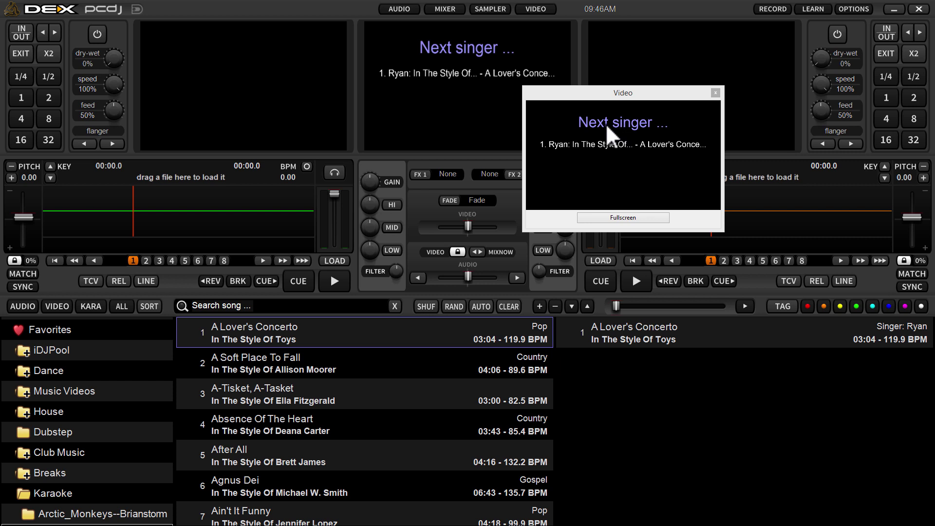
{"action": "double_click", "coordinate": [311, 396]}
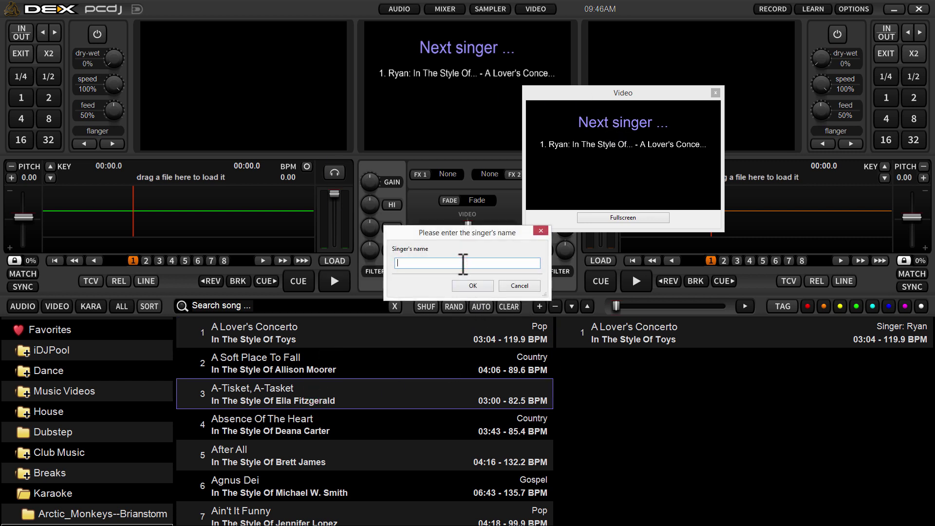
{"action": "type", "text": "Anna"}
{"action": "key", "text": "Return"}
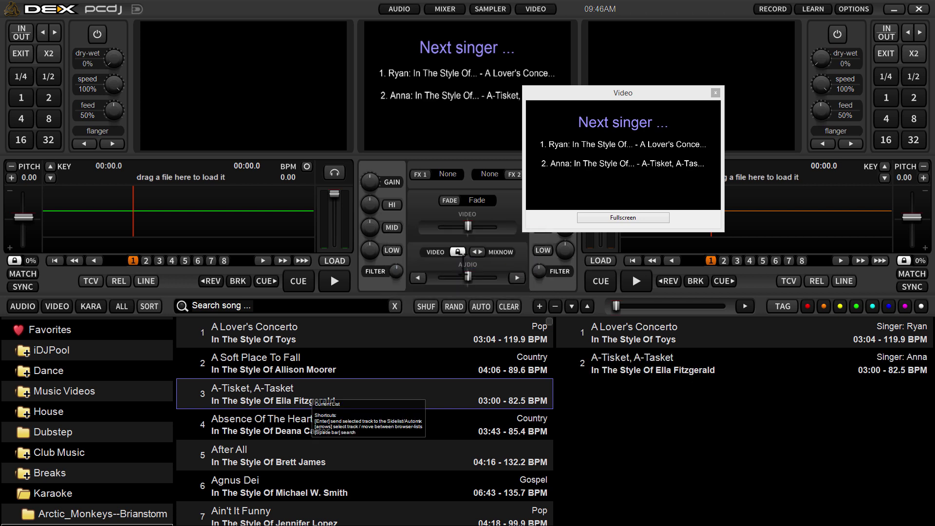
Queue Agnus Dei and Why Would I Say Goodbye under their singers' names
{"action": "double_click", "coordinate": [332, 498]}
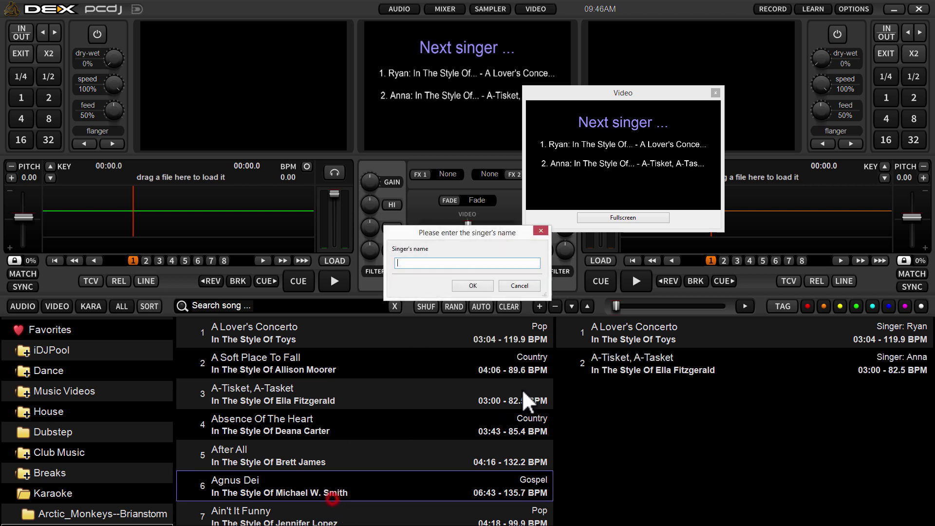
{"action": "type", "text": "Jane"}
{"action": "key", "text": "Return"}
{"action": "scroll", "coordinate": [533, 342], "scroll_direction": "down", "scroll_amount": 20}
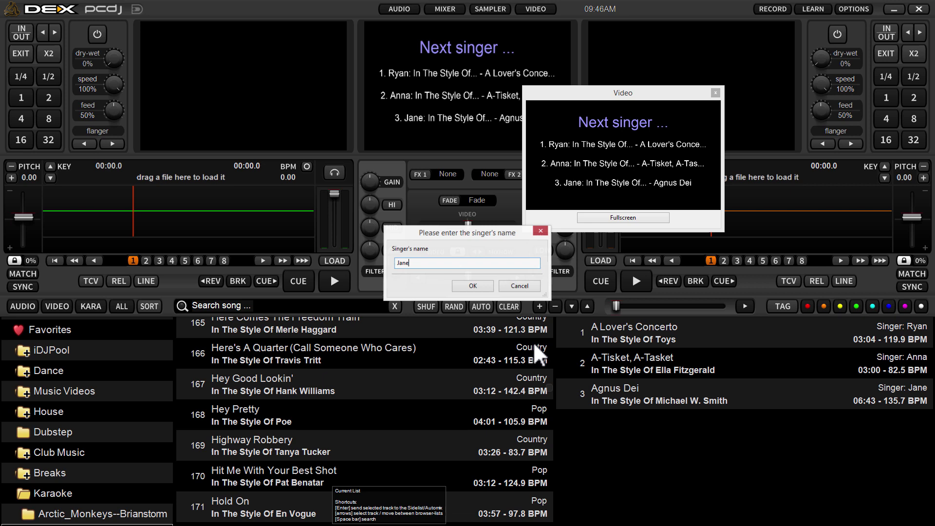
{"action": "double_click", "coordinate": [286, 519]}
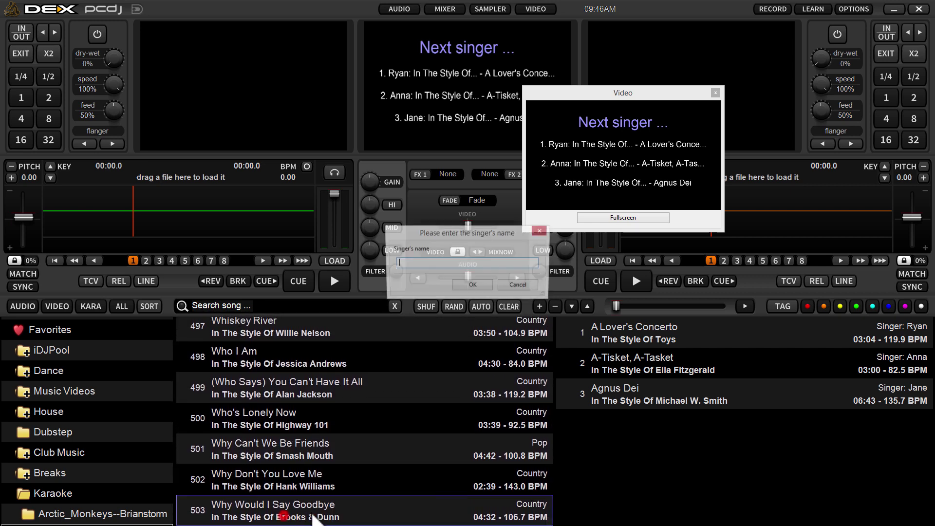
{"action": "type", "text": "Bob"}
{"action": "key", "text": "Return"}
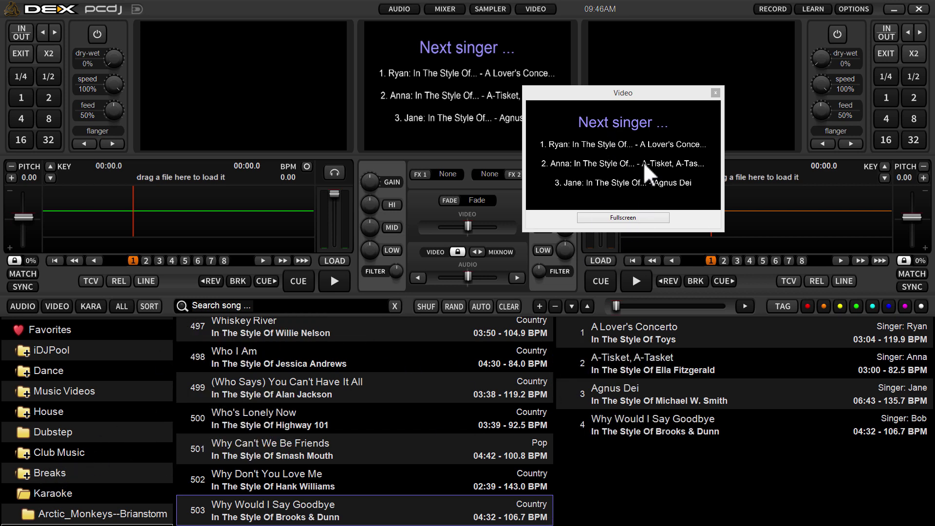
Move Agnus Dei, then Why Would I Say Goodbye, up to second place in the sidelist
{"action": "left_click_drag", "start_coordinate": [672, 392], "coordinate": [666, 332]}
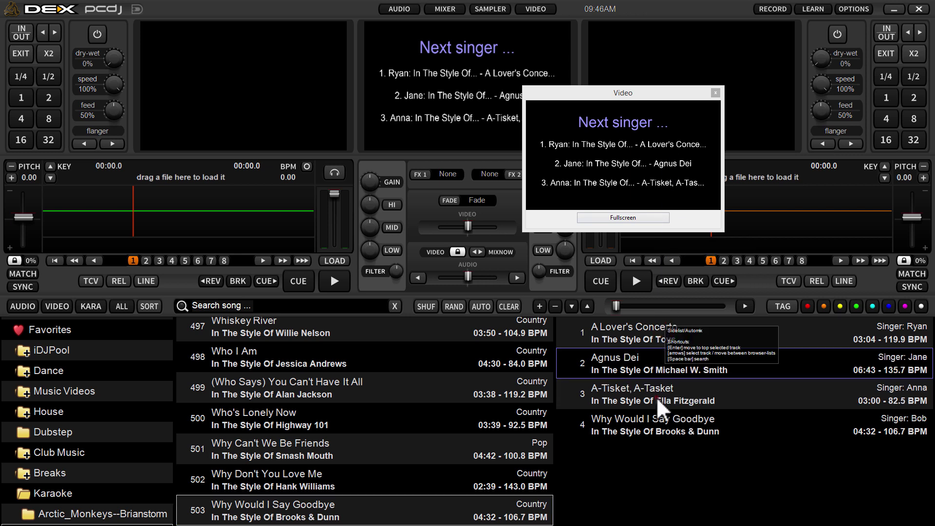
{"action": "left_click_drag", "start_coordinate": [664, 420], "coordinate": [648, 334]}
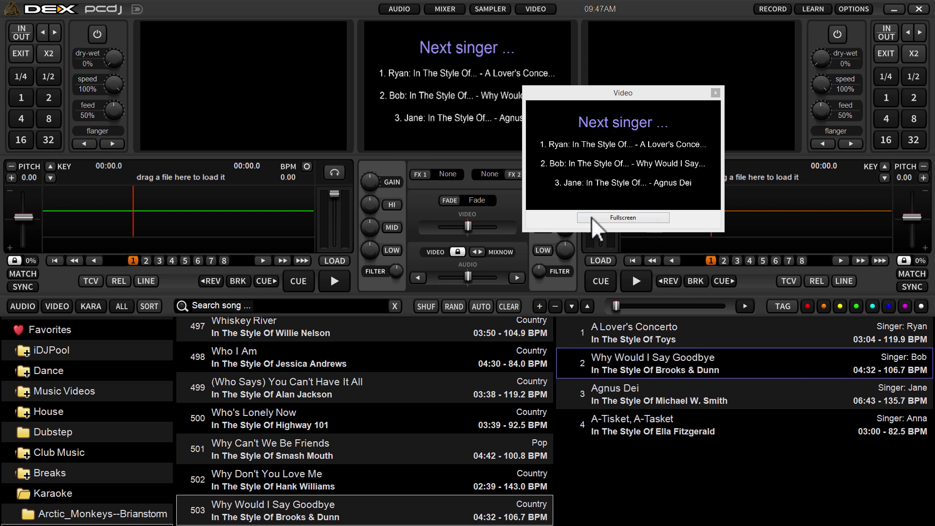
{"action": "scroll", "coordinate": [168, 429], "scroll_direction": "down", "scroll_amount": 5}
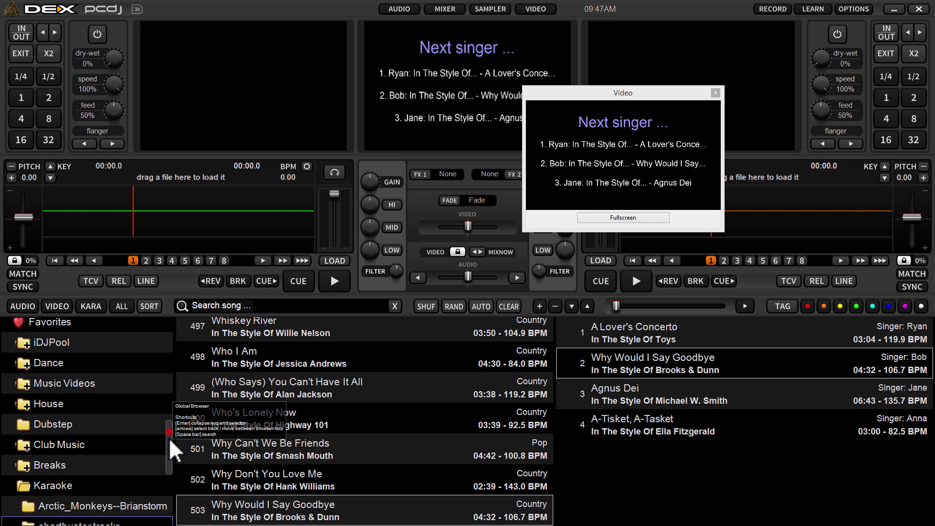
{"action": "scroll", "coordinate": [168, 448], "scroll_direction": "up", "scroll_amount": 5}
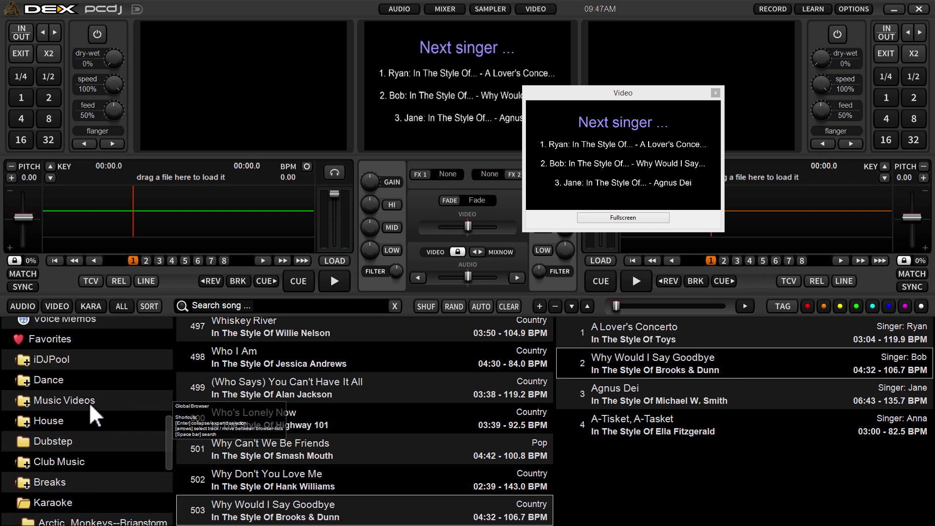
From Club Music's CD Club Promo folder, add Catch Your Fall and Facebook Love to the sidelist
{"action": "left_click", "coordinate": [50, 465]}
{"action": "left_click", "coordinate": [55, 478]}
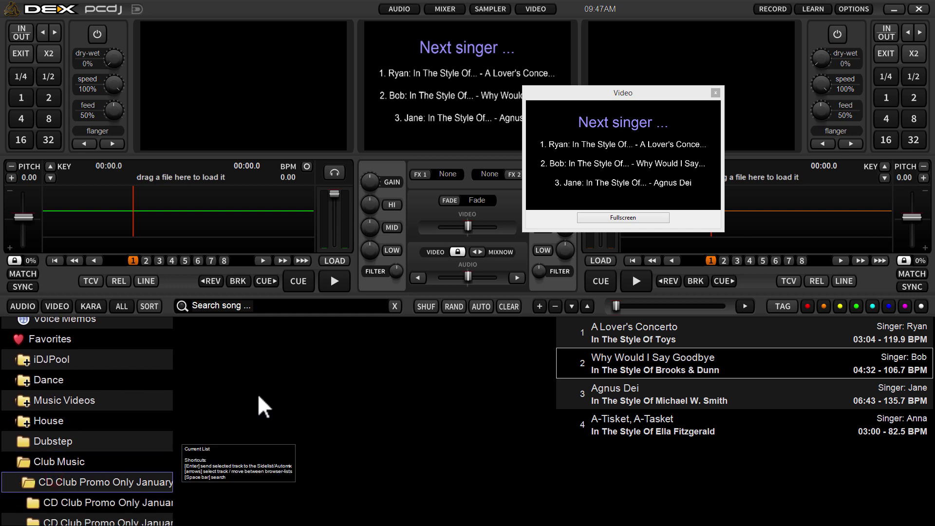
{"action": "left_click_drag", "start_coordinate": [326, 388], "coordinate": [682, 451]}
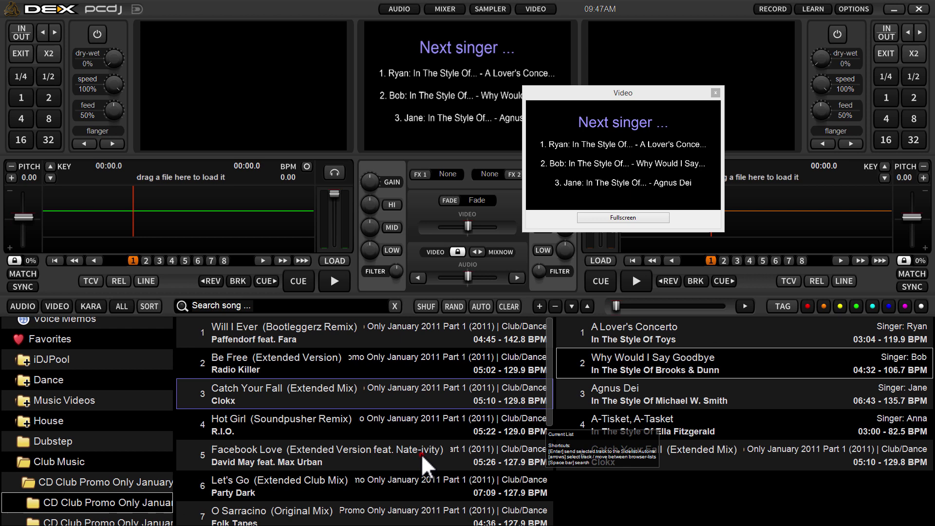
{"action": "left_click_drag", "start_coordinate": [422, 454], "coordinate": [722, 460]}
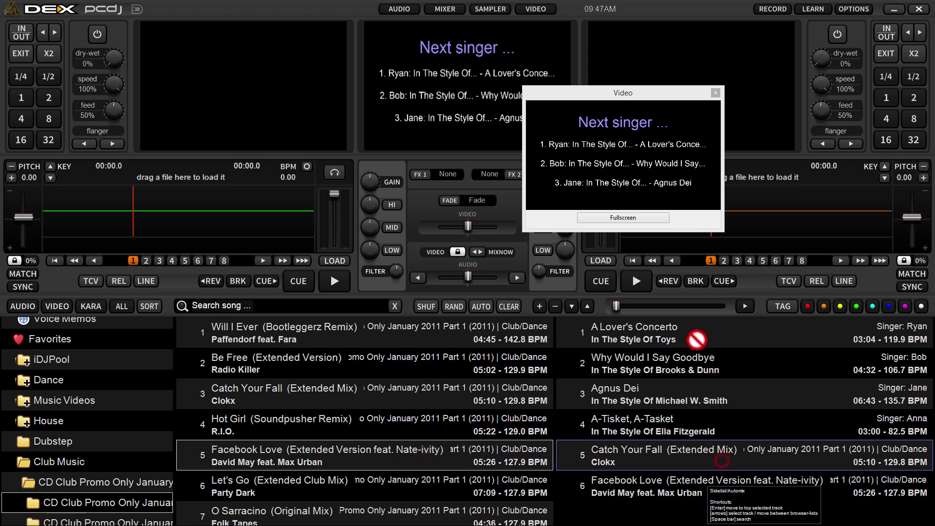
Reorder the sidelist so Catch Your Fall is second and Facebook Love third
{"action": "left_click_drag", "start_coordinate": [696, 340], "coordinate": [694, 349]}
{"action": "left_click", "coordinate": [671, 494]}
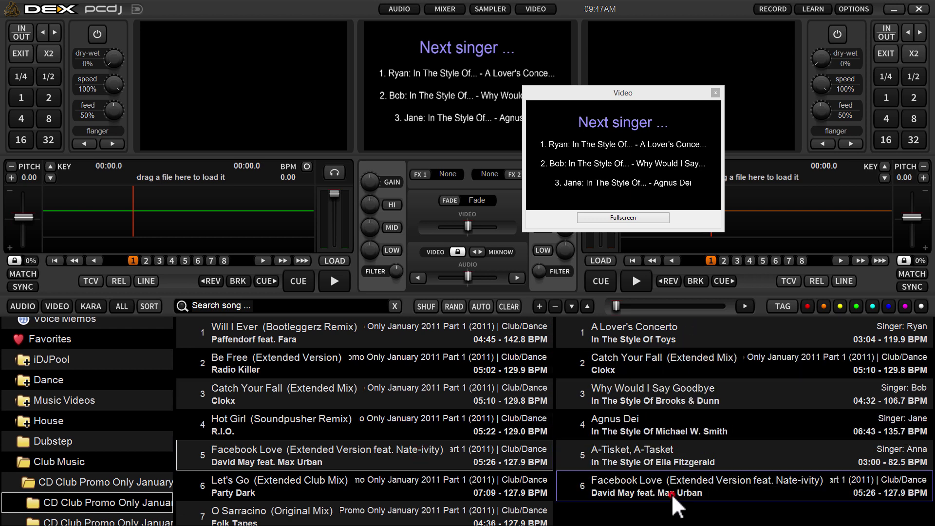
{"action": "left_click_drag", "start_coordinate": [650, 493], "coordinate": [644, 383]}
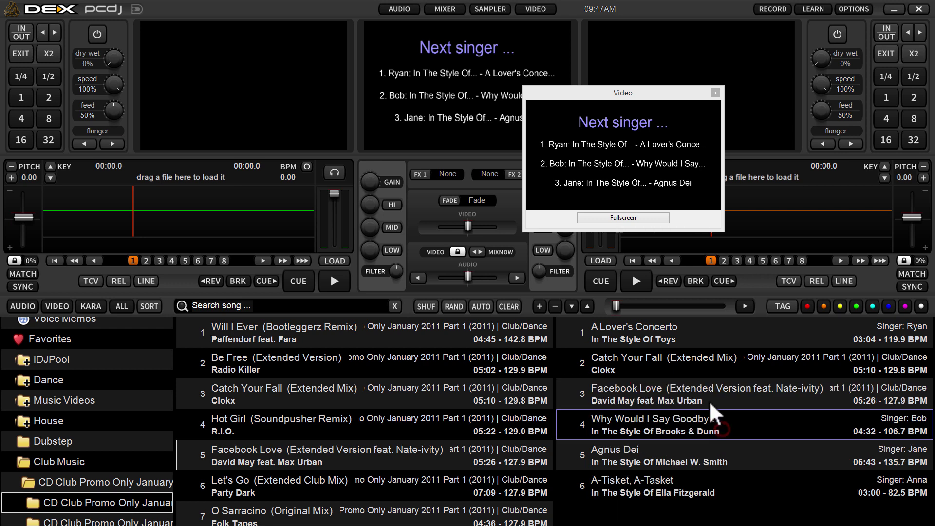
{"action": "left_click_drag", "start_coordinate": [710, 401], "coordinate": [705, 375]}
{"action": "left_click", "coordinate": [703, 373]}
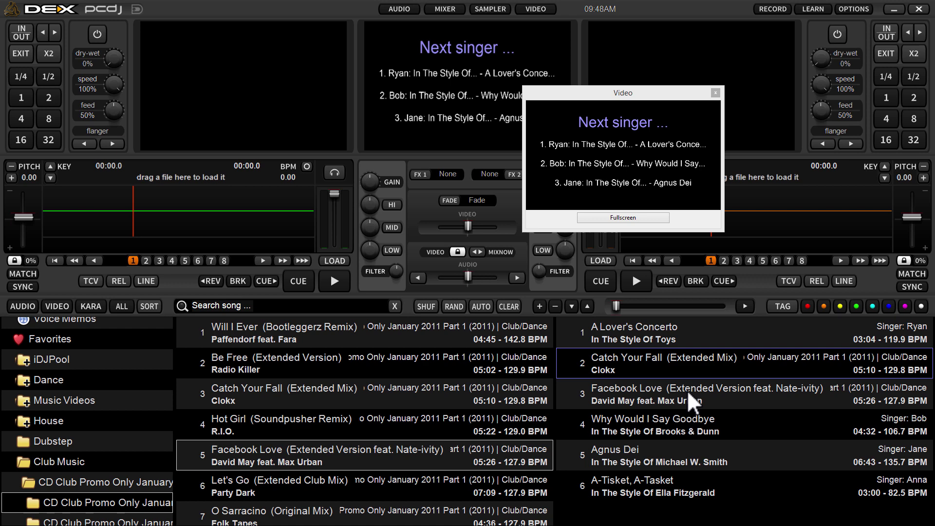
Select A Lover's Concerto at the top of the queue and shift the Video window right
{"action": "left_click", "coordinate": [656, 334]}
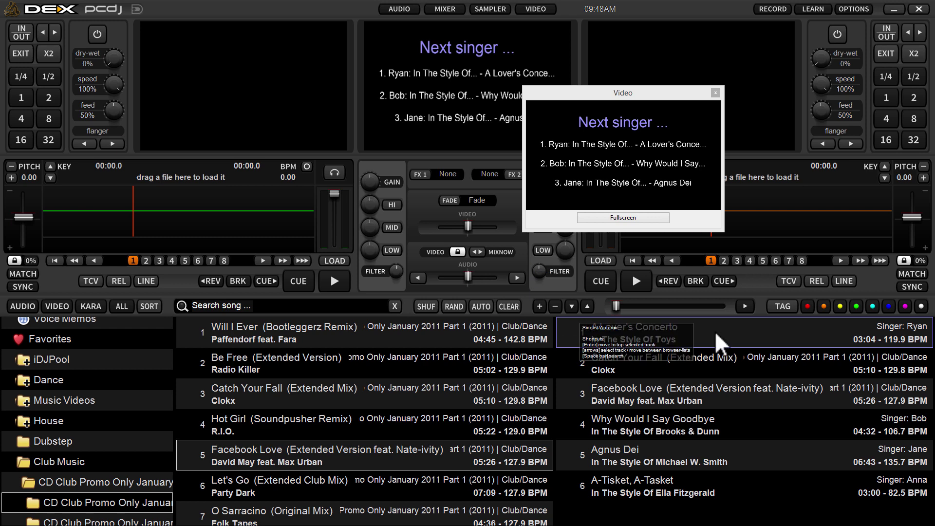
{"action": "left_click_drag", "start_coordinate": [637, 97], "coordinate": [717, 103]}
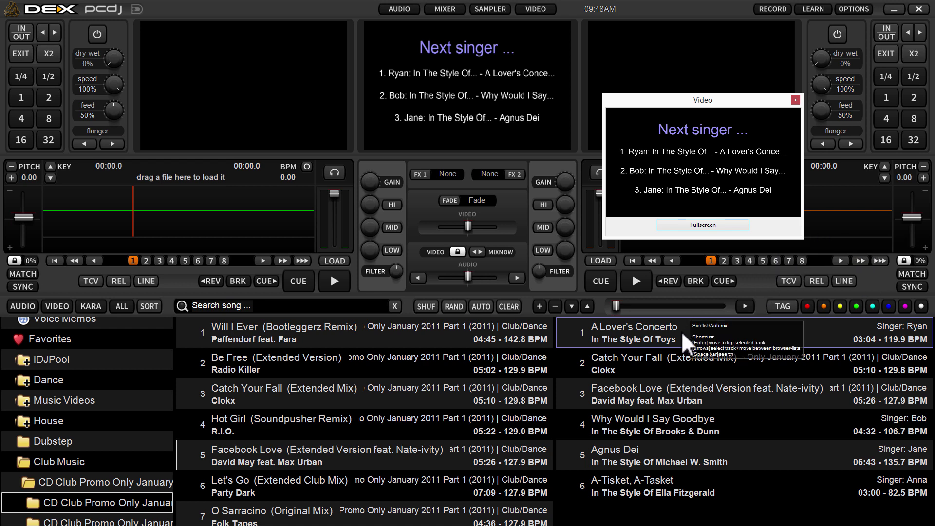
Mix into A Lover's Concerto, reposition the Video window, and turn down both deck volumes
{"action": "left_click", "coordinate": [477, 251]}
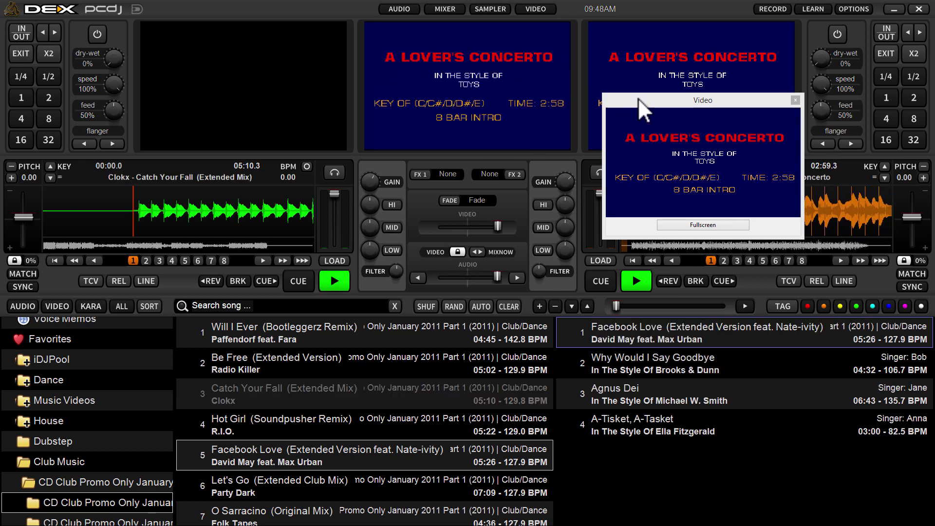
{"action": "left_click_drag", "start_coordinate": [672, 103], "coordinate": [380, 347]}
{"action": "left_click_drag", "start_coordinate": [602, 193], "coordinate": [603, 238]}
{"action": "left_click_drag", "start_coordinate": [330, 194], "coordinate": [355, 229]}
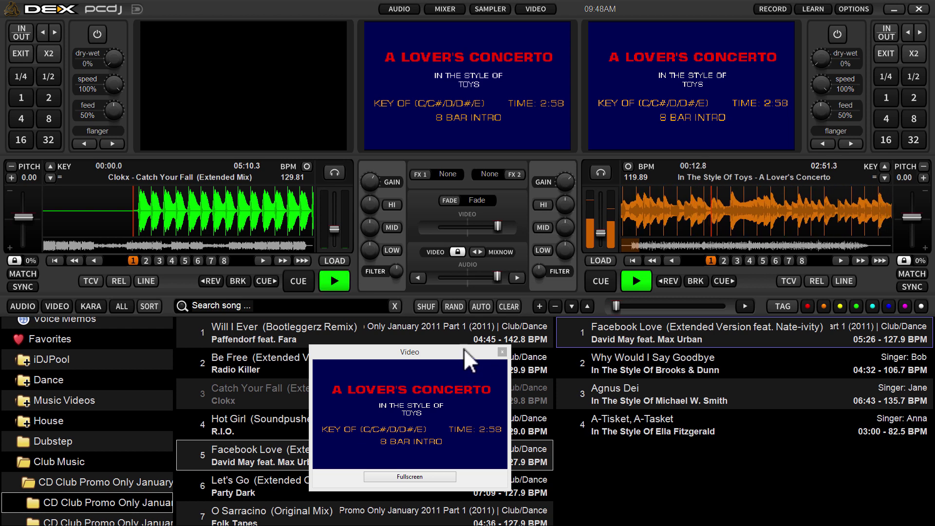
{"action": "left_click_drag", "start_coordinate": [464, 349], "coordinate": [504, 330]}
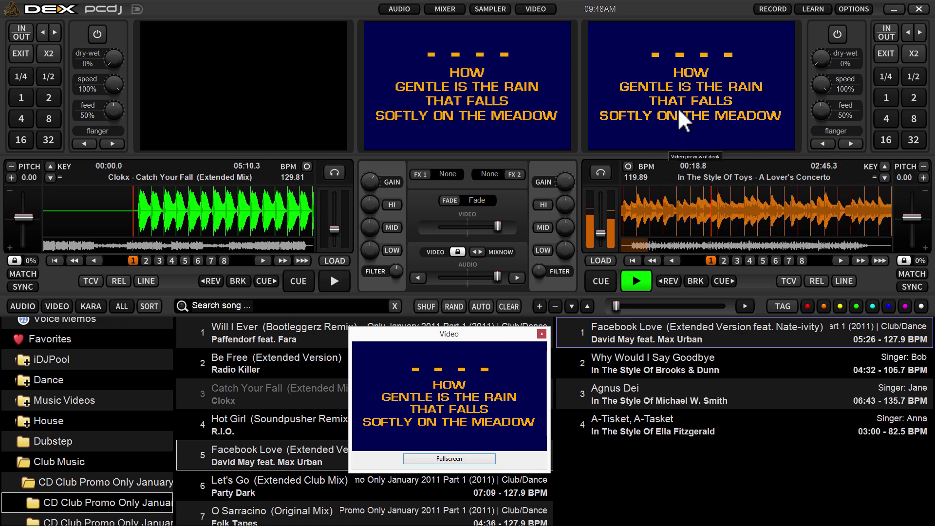
Use MIXNOW to mix into Catch Your Fall and lower both channel faders slightly
{"action": "left_click", "coordinate": [479, 249]}
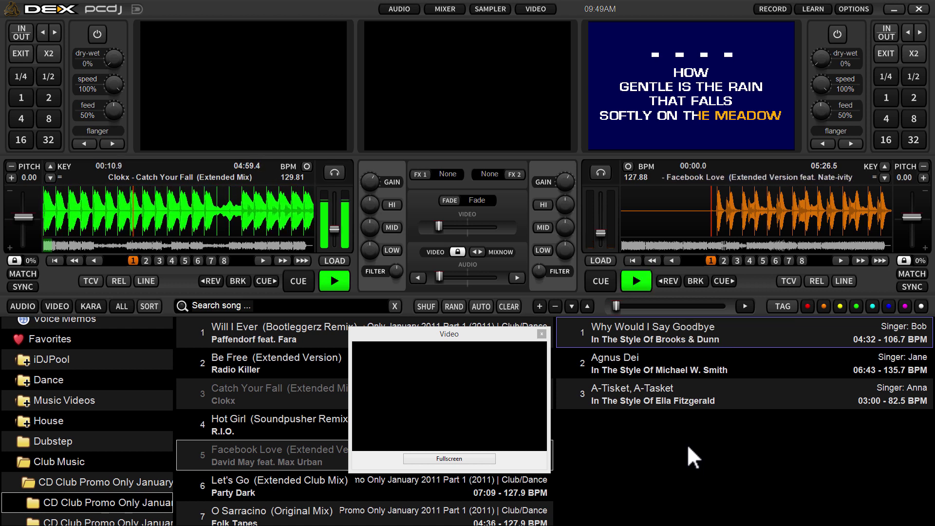
{"action": "left_click_drag", "start_coordinate": [334, 229], "coordinate": [334, 238]}
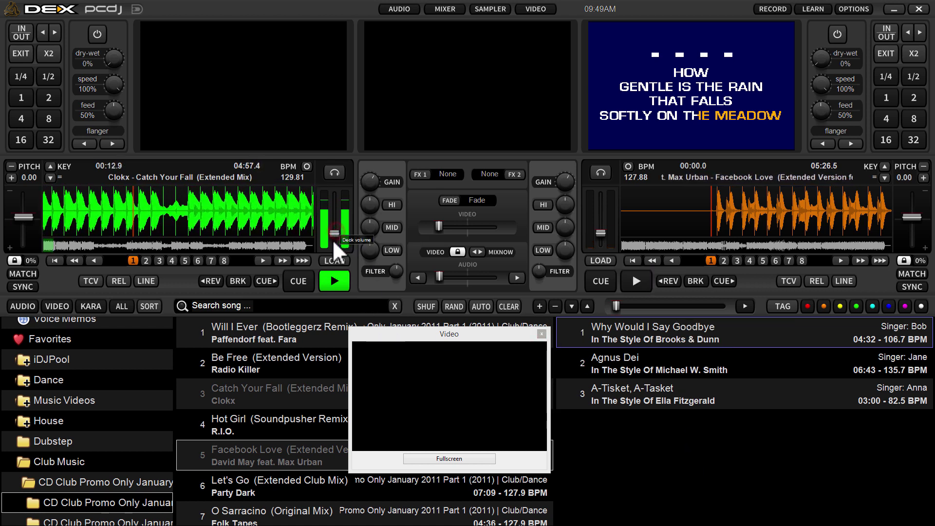
{"action": "left_click_drag", "start_coordinate": [600, 234], "coordinate": [598, 244]}
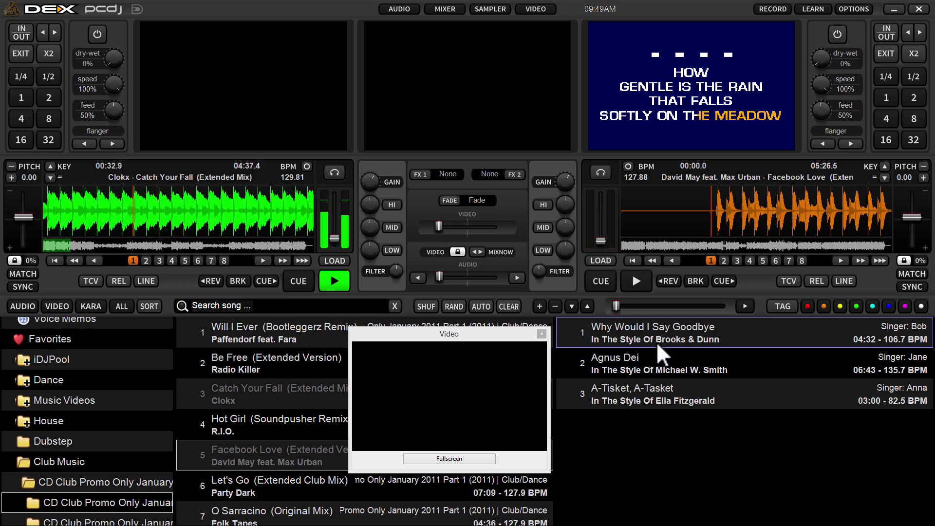
Load Why Would I Say Goodbye on the left deck, crossfade fully right, and raise both volumes slightly
{"action": "double_click", "coordinate": [650, 328]}
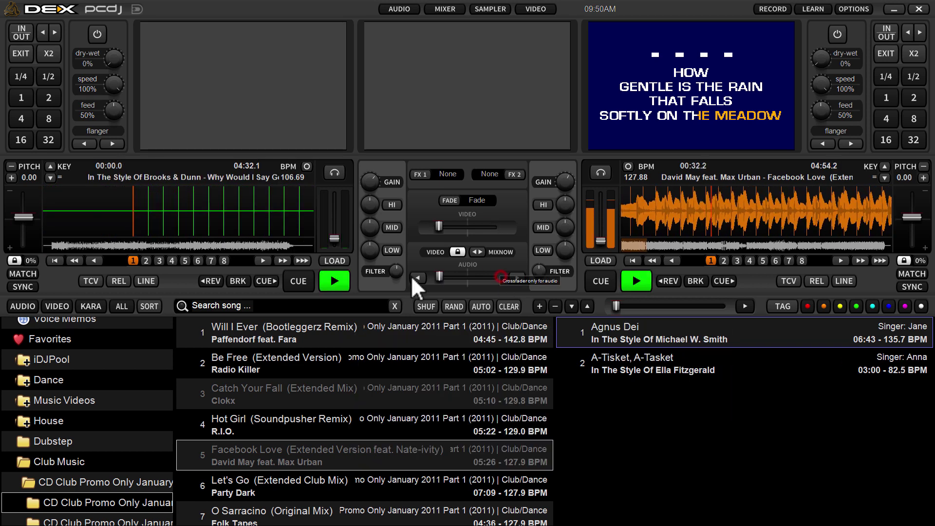
{"action": "left_click_drag", "start_coordinate": [439, 278], "coordinate": [497, 277]}
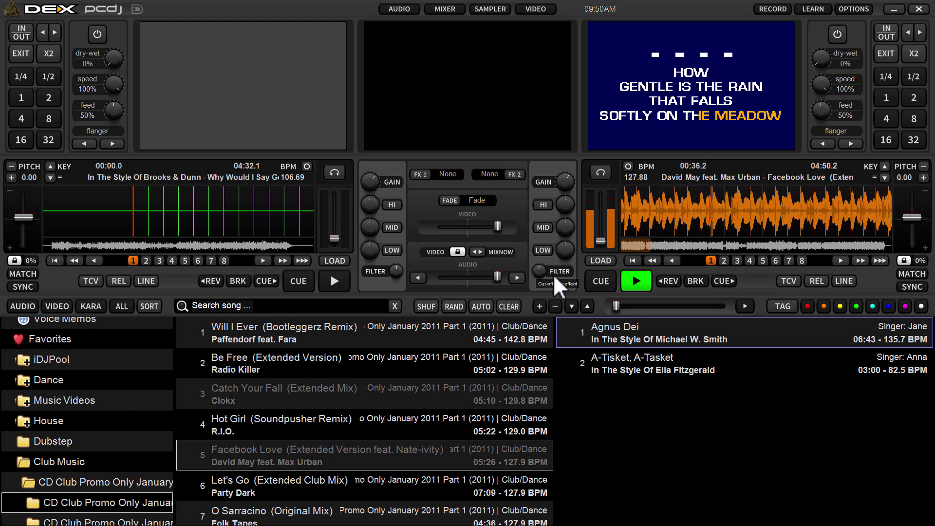
{"action": "left_click_drag", "start_coordinate": [602, 241], "coordinate": [601, 235]}
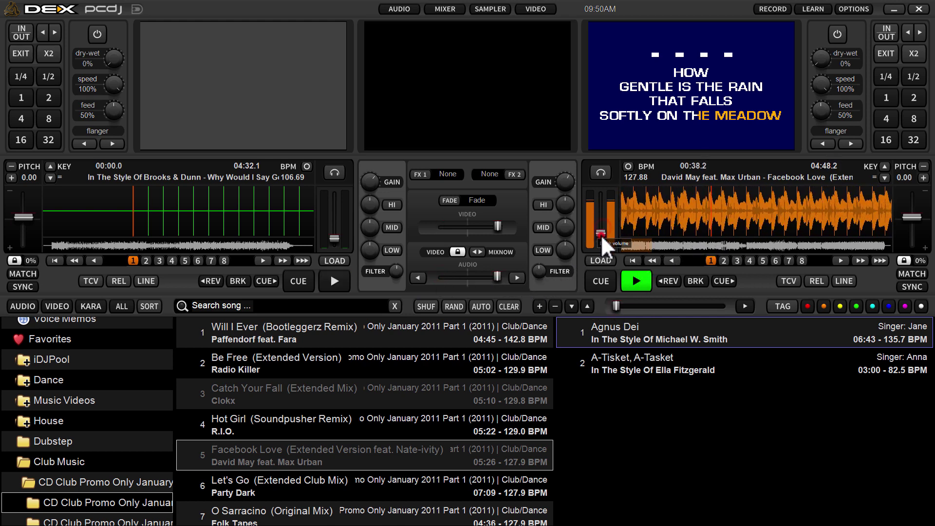
{"action": "left_click_drag", "start_coordinate": [334, 239], "coordinate": [335, 234]}
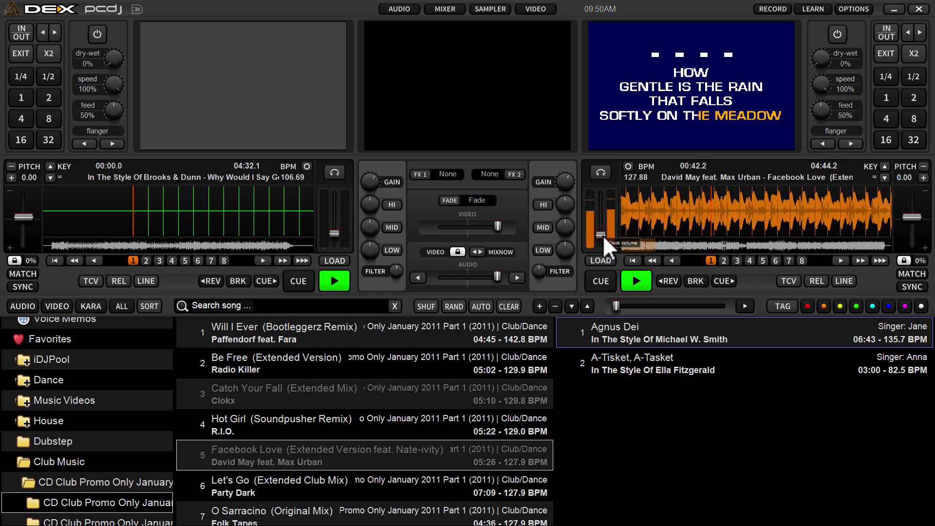
{"action": "left_click_drag", "start_coordinate": [344, 232], "coordinate": [340, 229]}
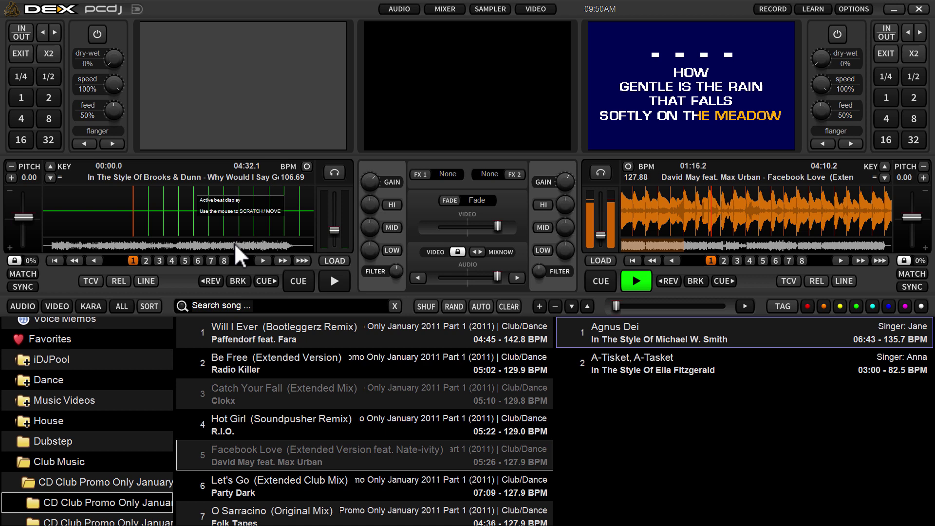
Use MIXNOW to play Why Would I Say Goodbye, then again to mix into Agnus Dei
{"action": "left_click", "coordinate": [481, 253]}
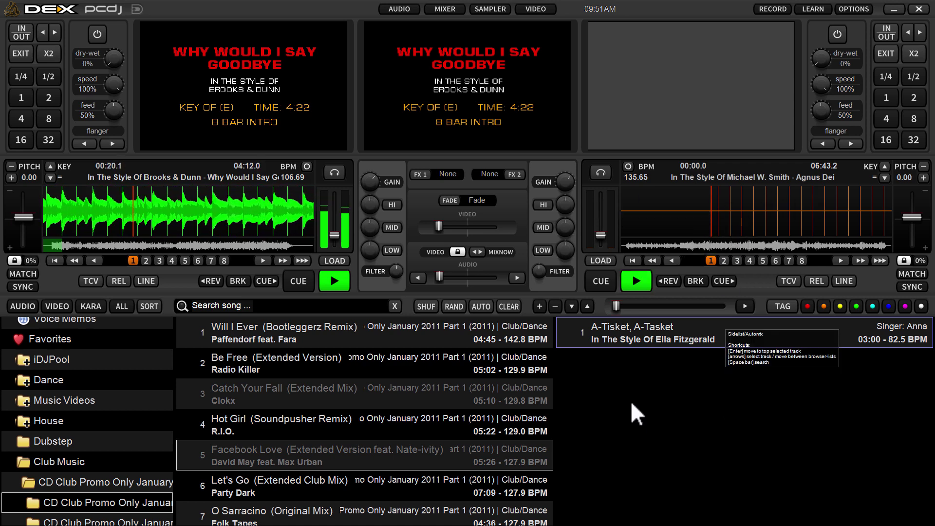
{"action": "left_click", "coordinate": [486, 251]}
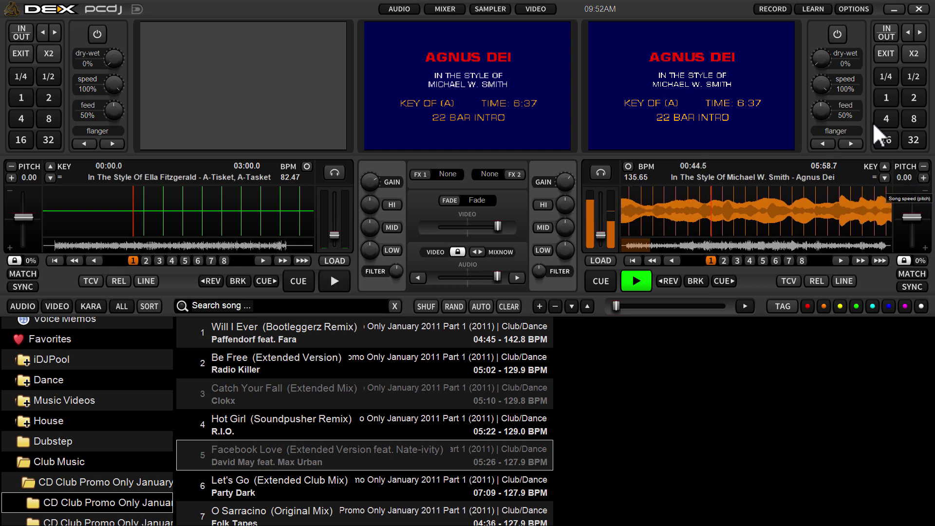
{"action": "left_click", "coordinate": [840, 6]}
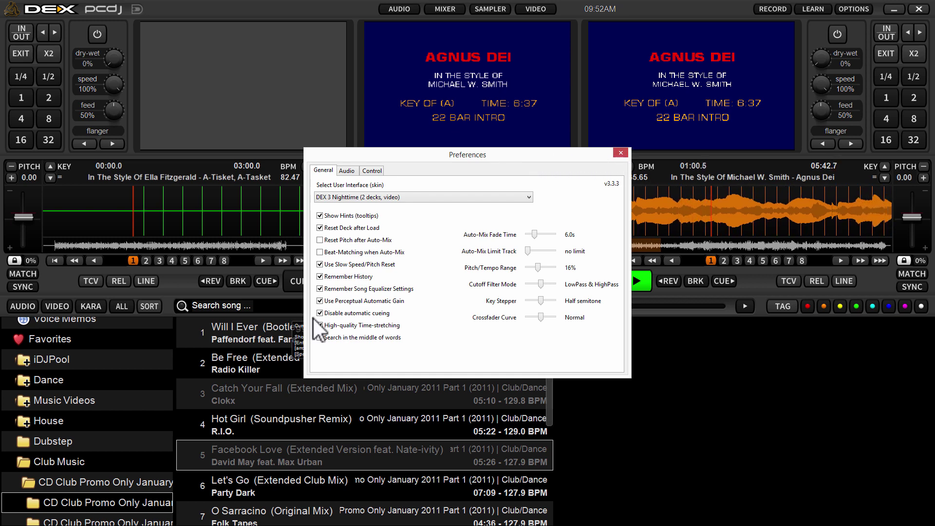
{"action": "left_click", "coordinate": [622, 154]}
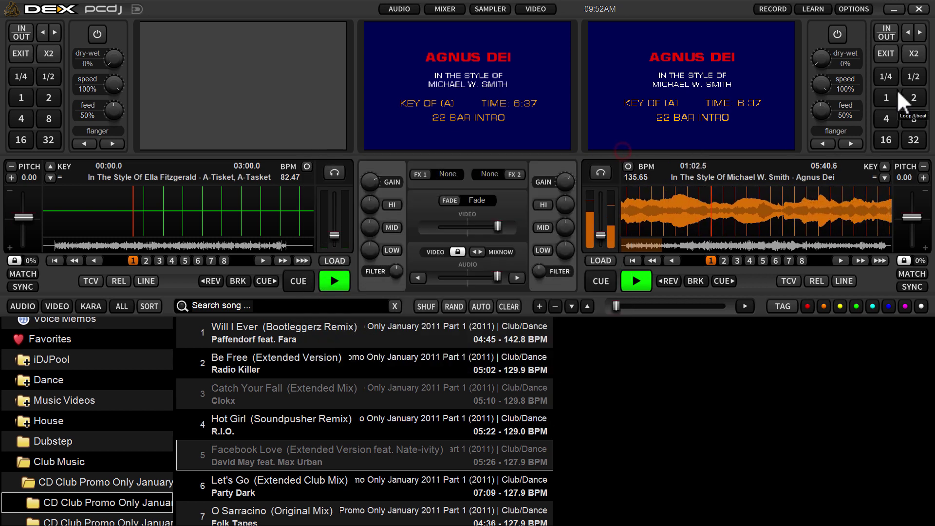
{"action": "left_click", "coordinate": [884, 166]}
{"action": "left_click", "coordinate": [885, 167]}
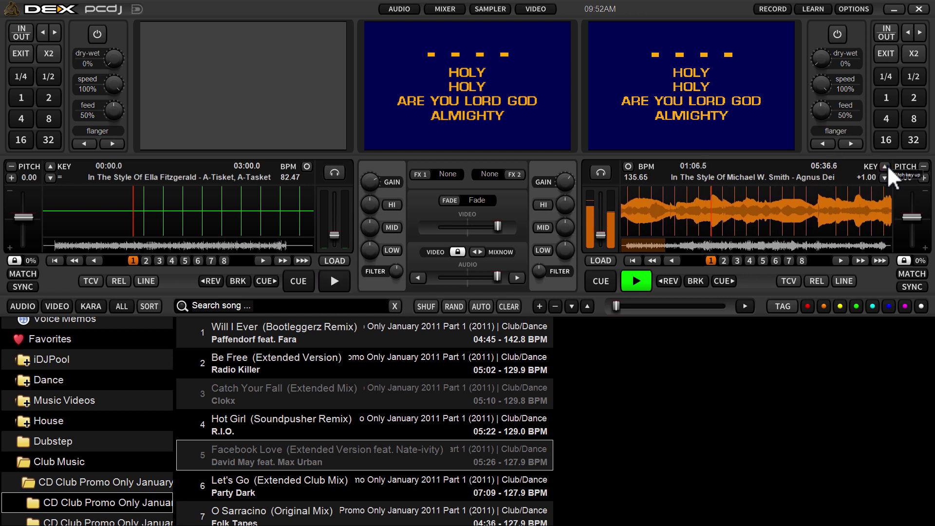
{"action": "left_click", "coordinate": [885, 166]}
{"action": "left_click", "coordinate": [884, 166]}
{"action": "left_click", "coordinate": [885, 166]}
{"action": "left_click", "coordinate": [884, 166]}
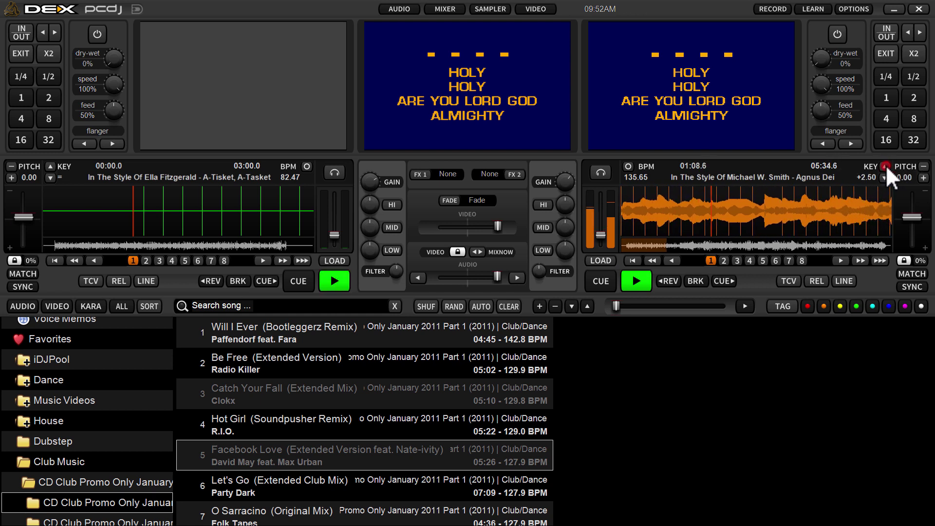
{"action": "left_click", "coordinate": [884, 166]}
{"action": "left_click", "coordinate": [885, 166]}
{"action": "left_click", "coordinate": [884, 178]}
{"action": "left_click", "coordinate": [885, 178]}
{"action": "left_click", "coordinate": [885, 178]}
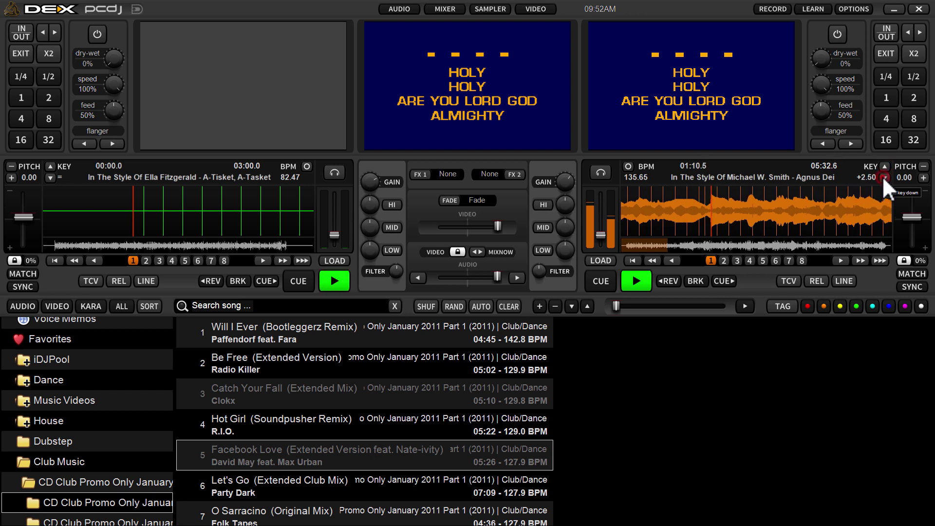
{"action": "left_click", "coordinate": [885, 178]}
{"action": "left_click", "coordinate": [885, 178]}
{"action": "left_click", "coordinate": [884, 178]}
{"action": "left_click", "coordinate": [884, 177]}
{"action": "left_click", "coordinate": [883, 178]}
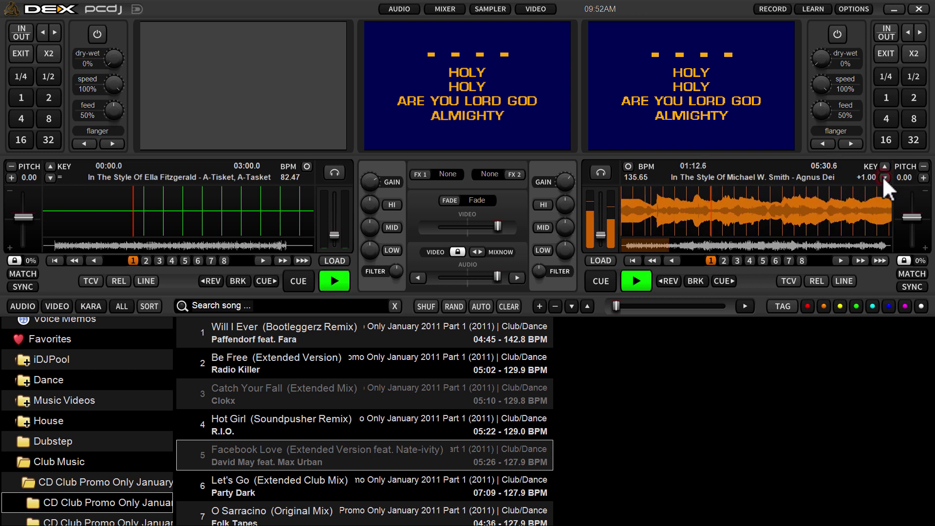
Set the Key Stepper to Quarter semitone on the General preferences tab
{"action": "left_click", "coordinate": [852, 7]}
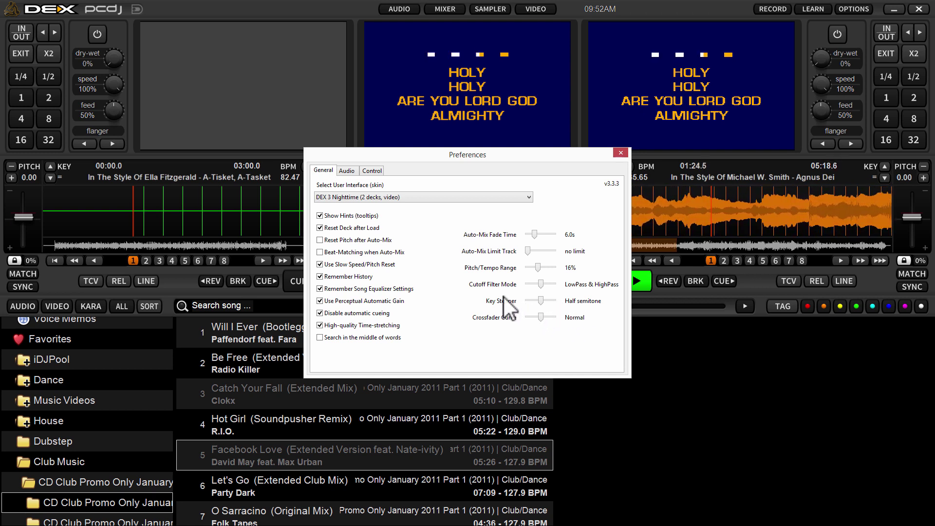
{"action": "mouse_move", "coordinate": [543, 302]}
{"action": "left_mouse_down"}
{"action": "mouse_move", "coordinate": [534, 299]}
{"action": "mouse_move", "coordinate": [542, 302]}
{"action": "left_mouse_up"}
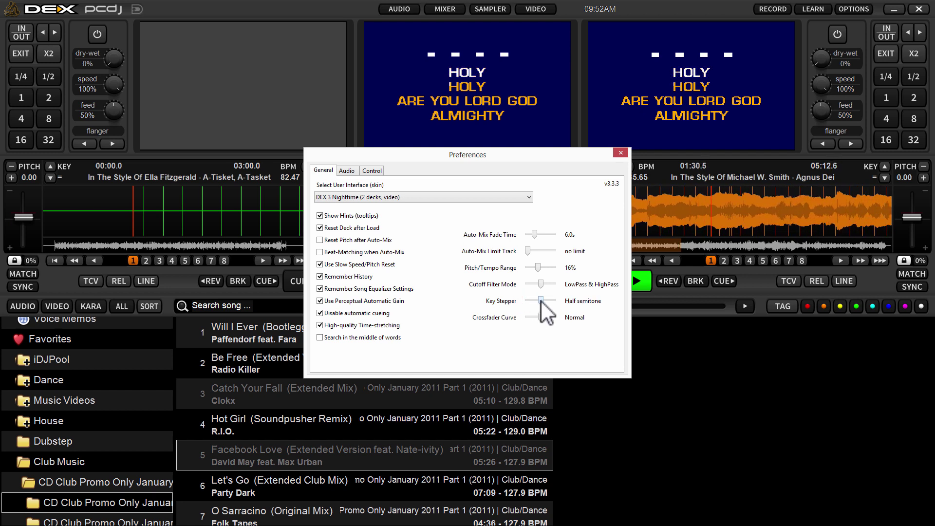
{"action": "left_click_drag", "start_coordinate": [542, 302], "coordinate": [557, 301]}
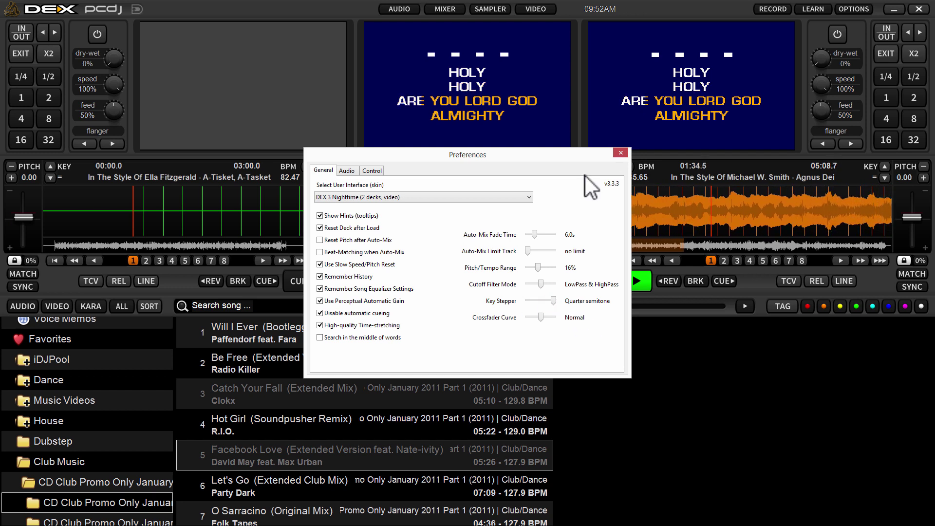
{"action": "left_click", "coordinate": [618, 156]}
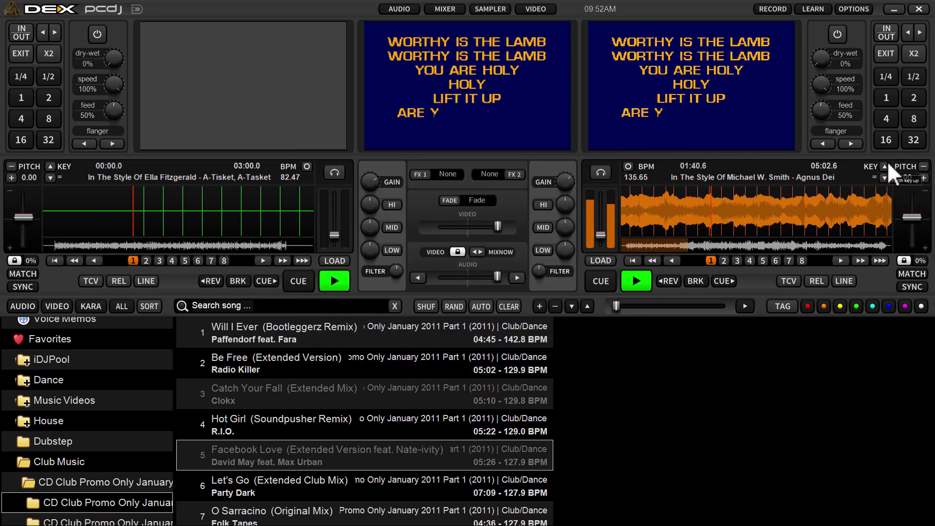
Stop Agnus Dei on deck 2 at its start and enable 'Search in the middle of words' in Preferences
{"action": "left_click", "coordinate": [604, 277]}
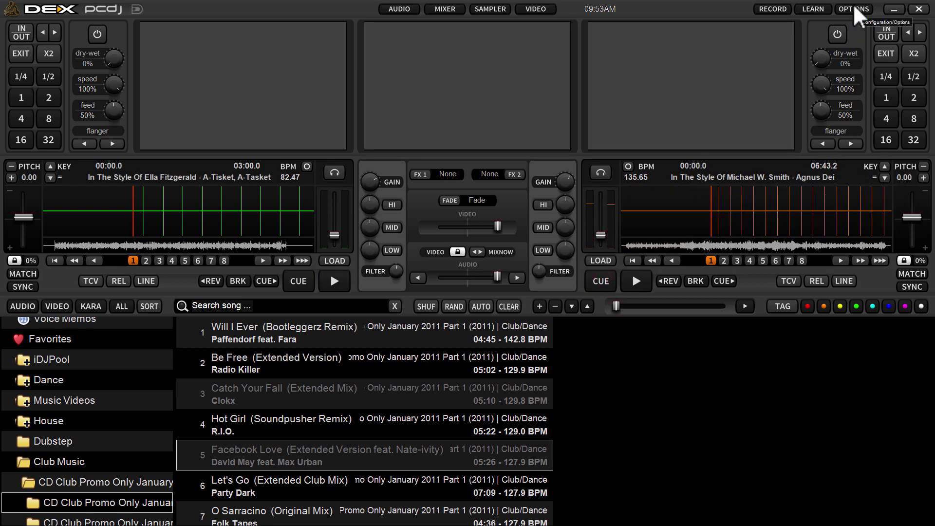
{"action": "left_click", "coordinate": [854, 4]}
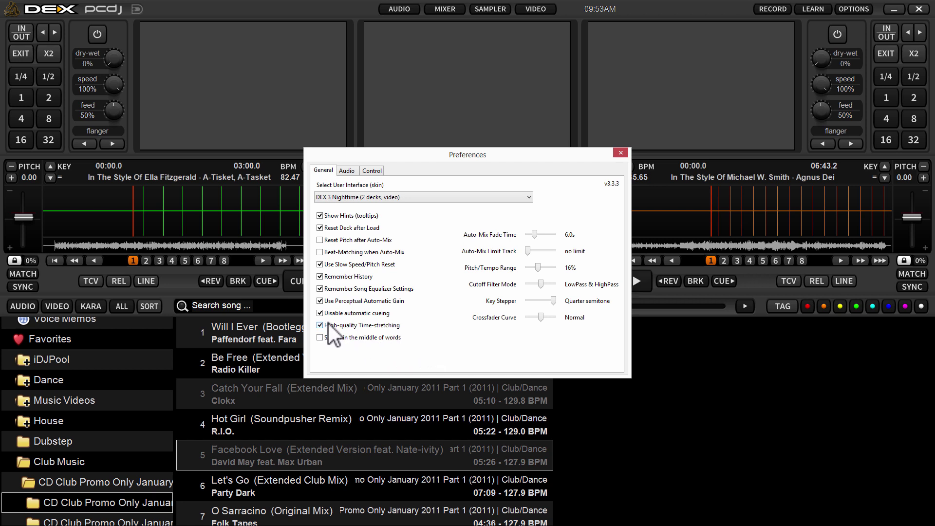
{"action": "left_click", "coordinate": [321, 338]}
Dismiss the Preferences dialog, leaving Agnus Dei stopped at 00:00.0 on deck 2
{"action": "left_click", "coordinate": [618, 155]}
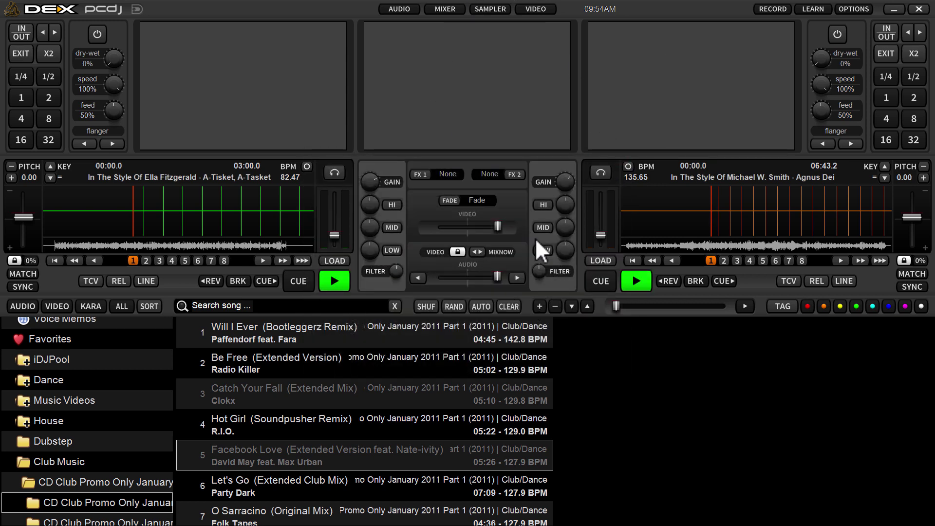